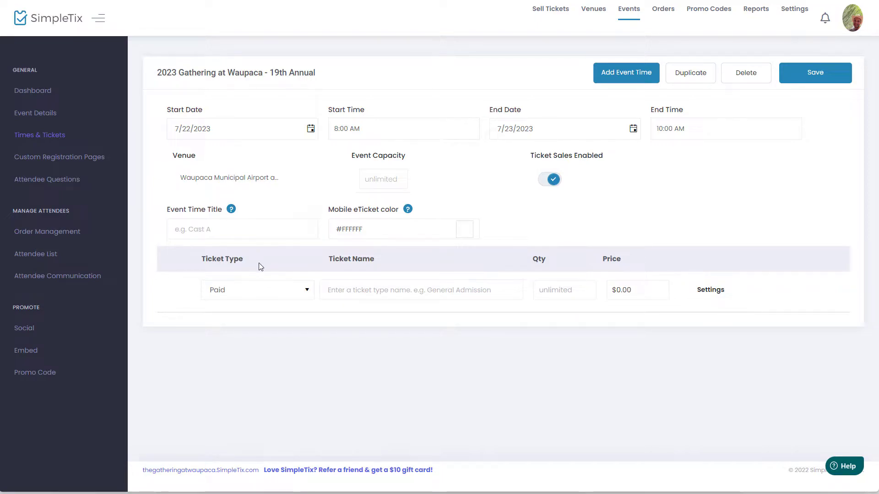
Add a paid ticket named "19th Waupaca Gathering Super Early Bird" priced at $125.00
type("18th Waupaca Gathering Super Early Bird")
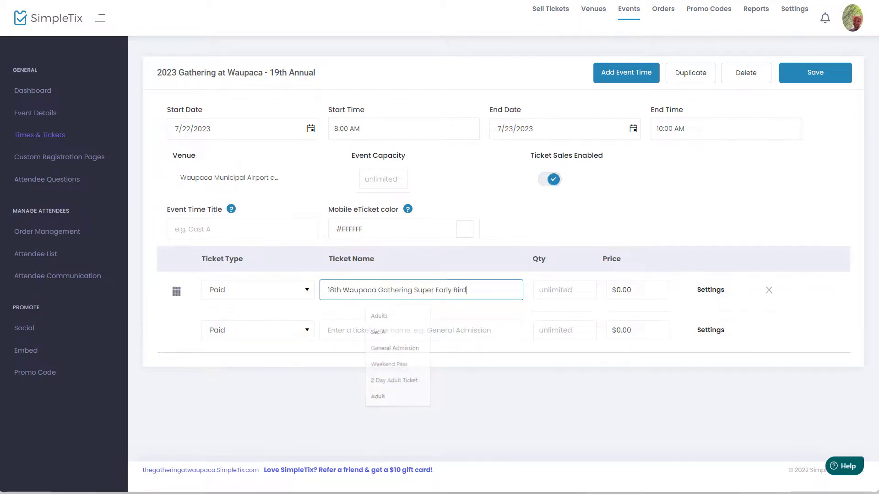
left_click_drag(329, 289, 335, 290)
type("9")
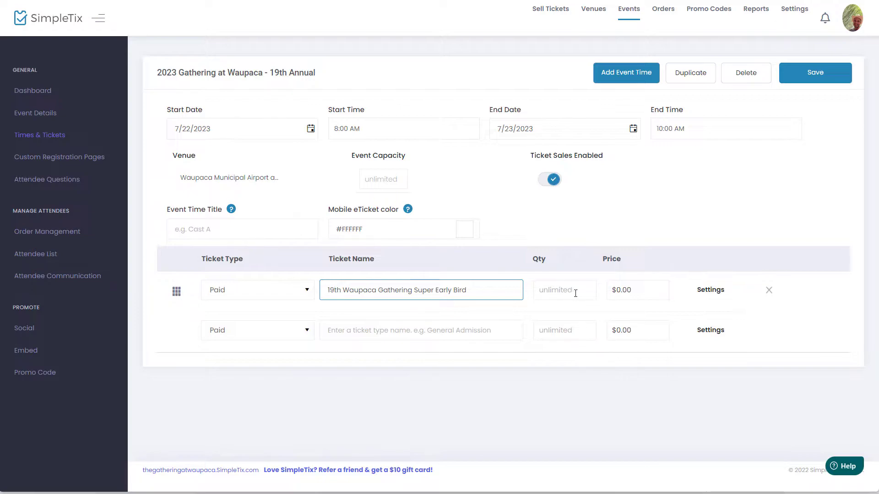
left_click(630, 293)
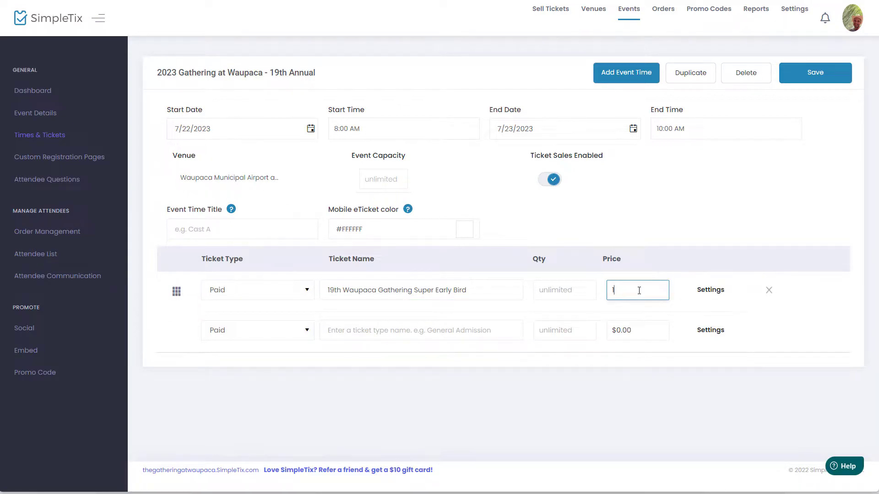
Add a second ticket named "19th Waupaca Gathering (Kids Pass)", reusing the start of the Super Early Bird ticket's name
left_click(408, 334)
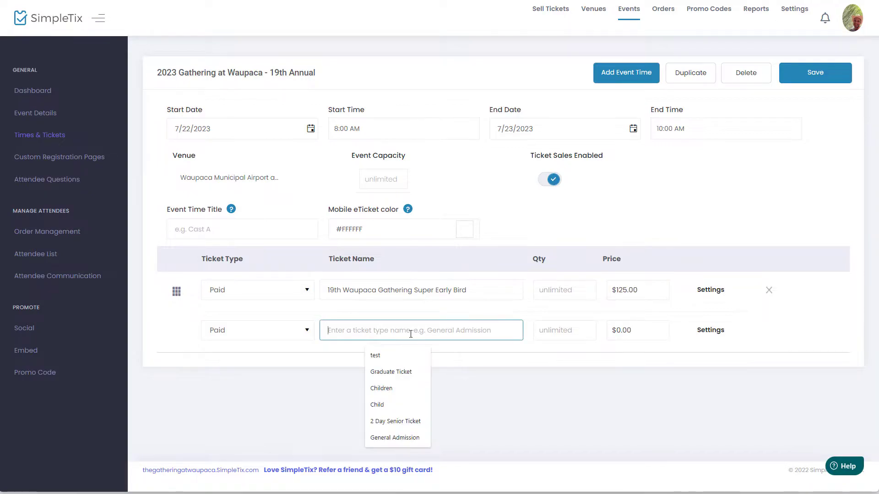
left_click_drag(473, 289, 174, 284)
key("ctrl+c")
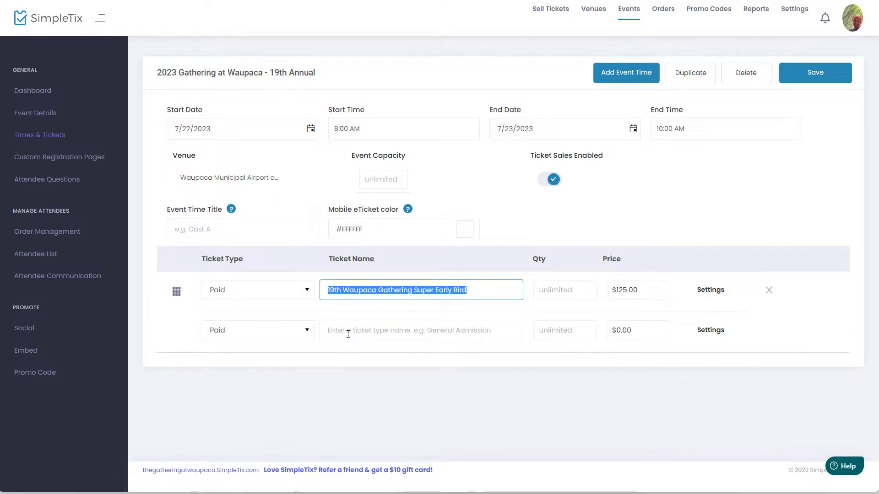
left_click(371, 330)
key("ctrl+v")
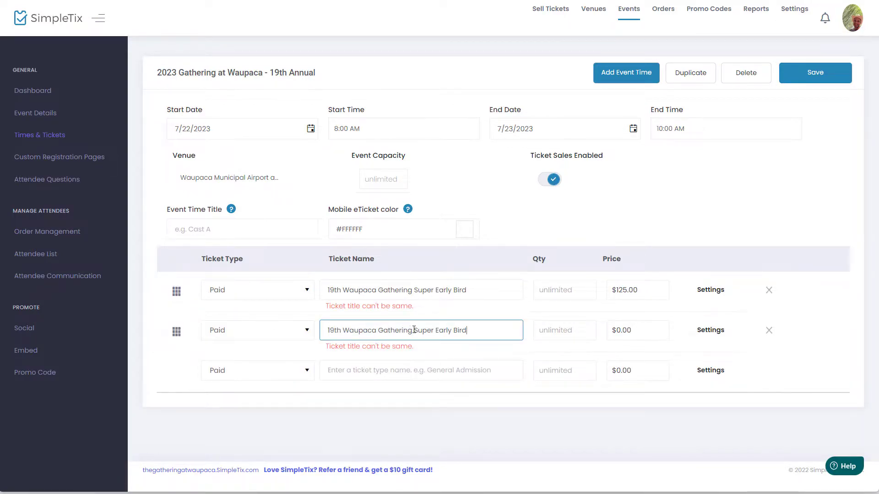
left_click_drag(414, 330, 476, 331)
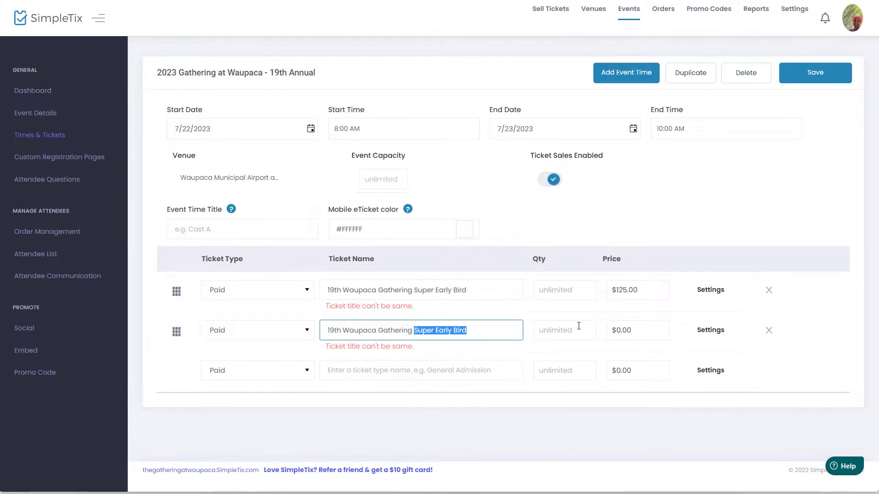
type("(Kids Pass)")
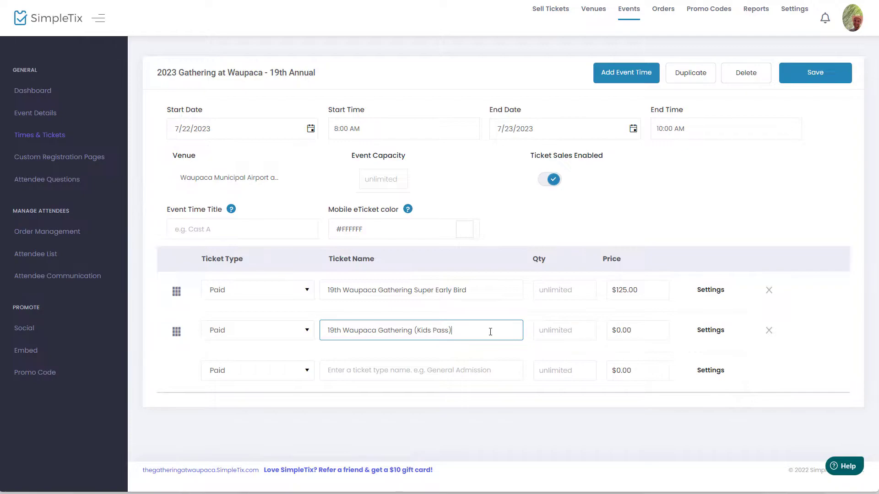
Describe the Kids Pass as "For children ages 5-12. Must order one adult ticket.", make it a free ticket and save the ticket types
left_click(710, 330)
left_click(325, 399)
type("For children ages 5-12")
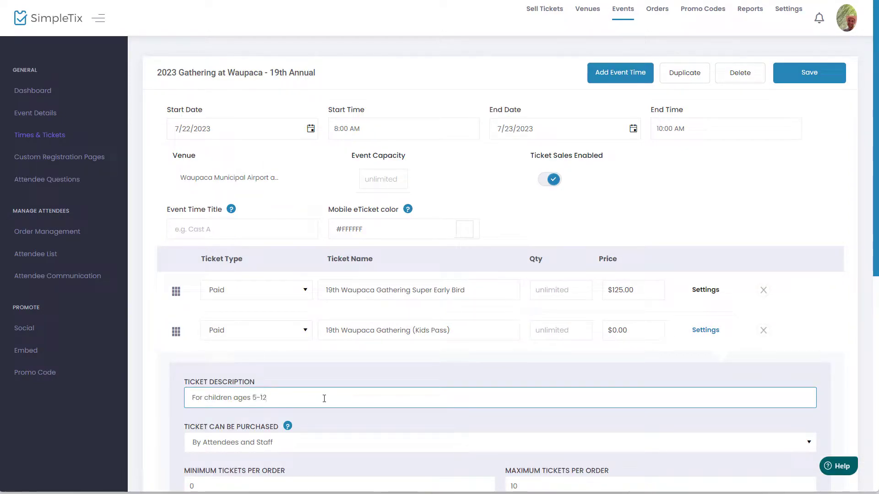
type(". Must order one adult ticket.")
left_click(698, 332)
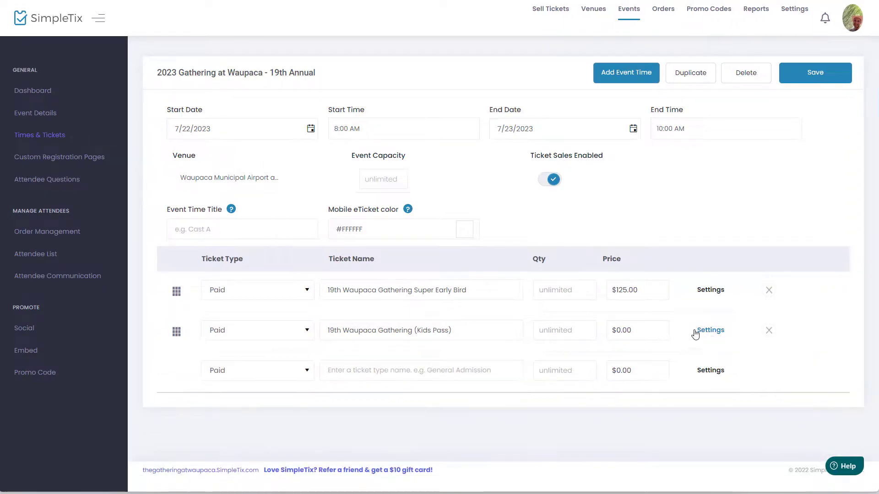
left_click(808, 85)
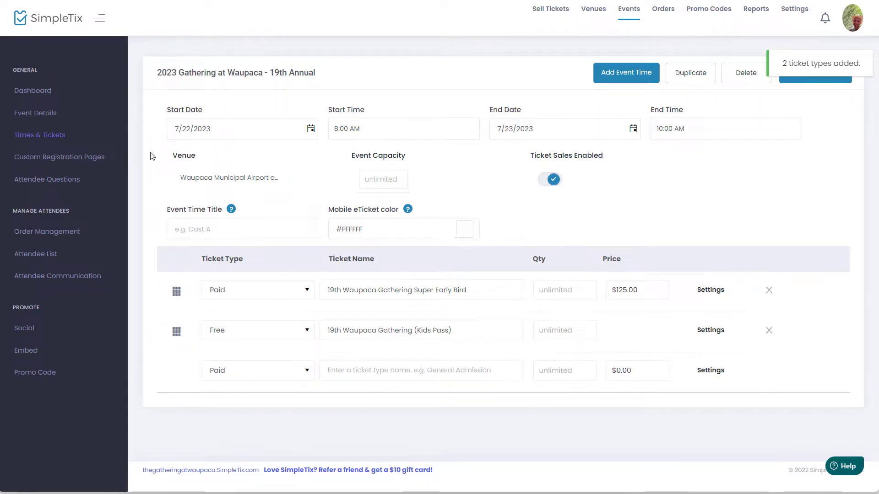
Create a Festival View custom registration page with its details copied from the primary event
left_click(54, 160)
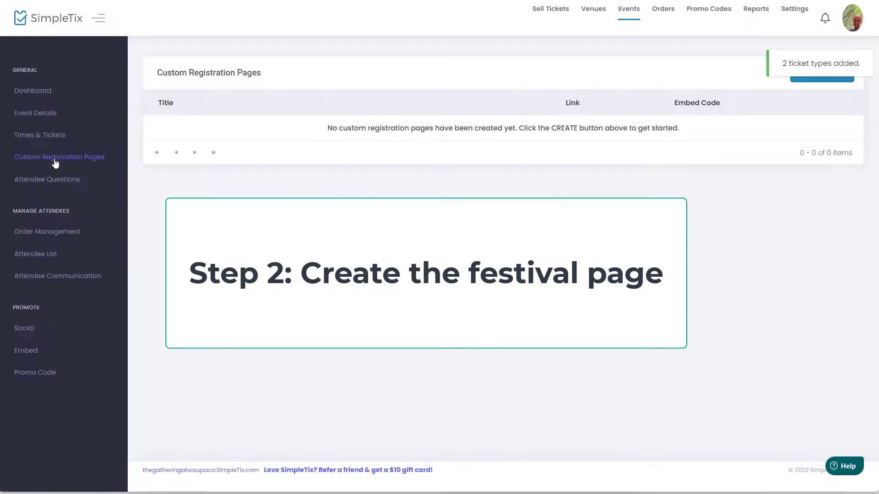
left_click(814, 84)
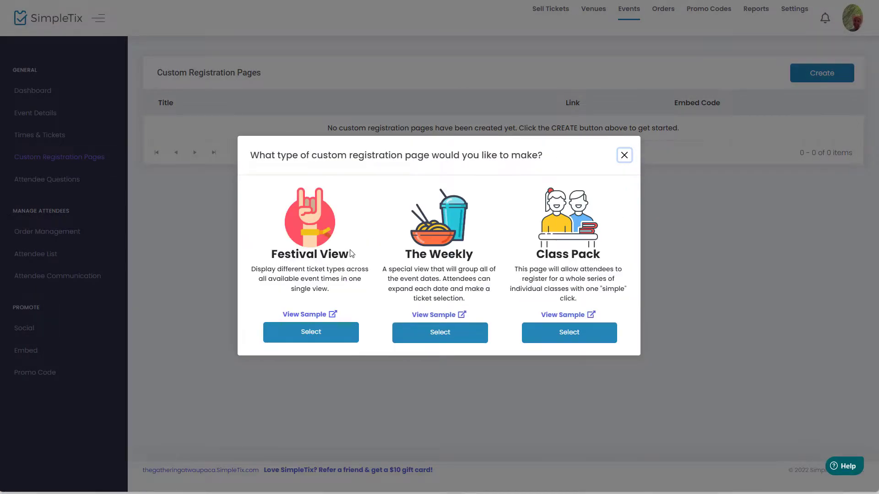
left_click(313, 337)
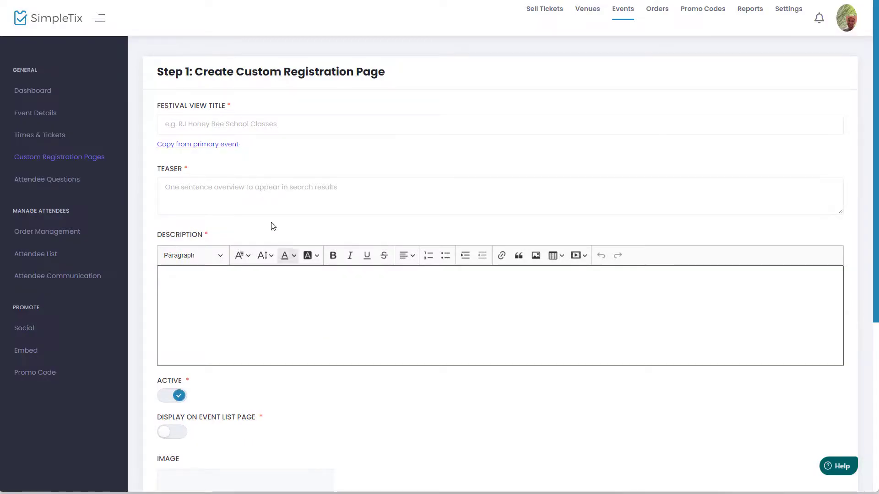
left_click(213, 145)
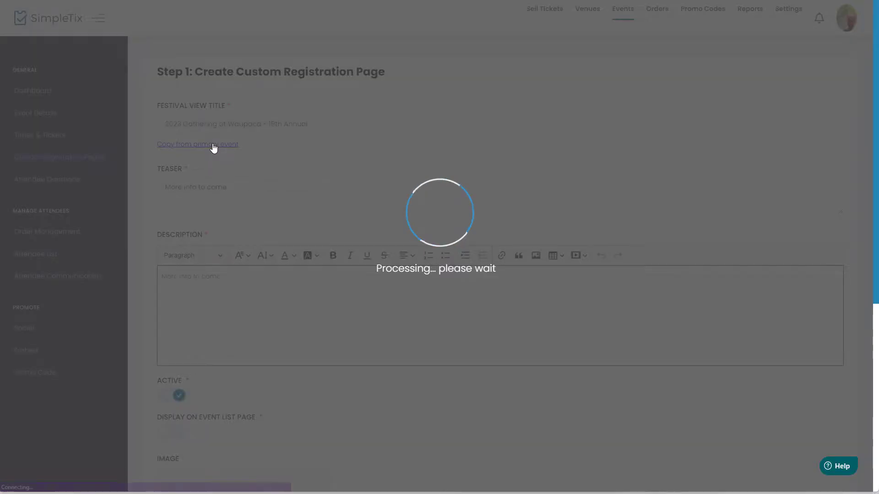
Use the stock photo of people around a food table as the page image and continue to the ticket selection
scroll(216, 234, "down", 4)
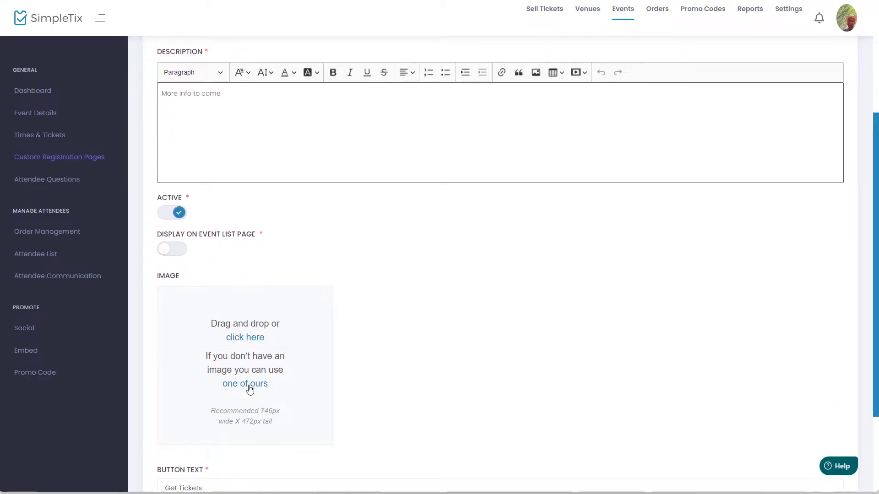
left_click(249, 386)
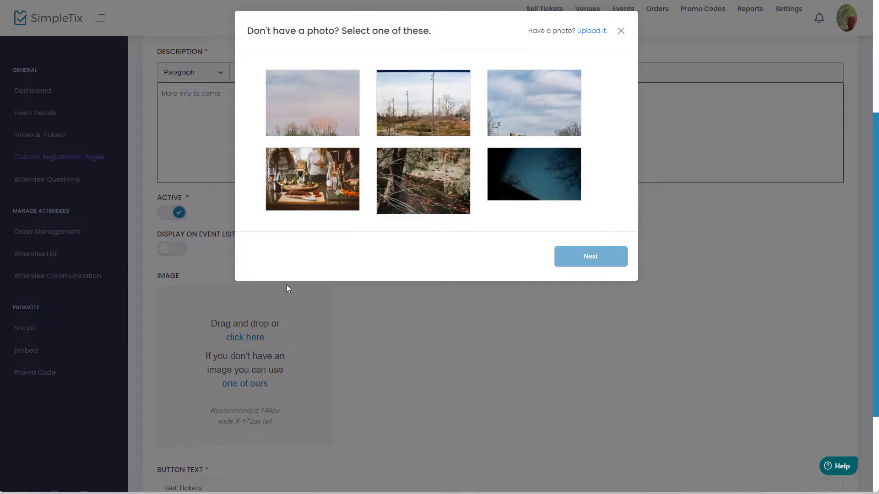
left_click(311, 186)
left_click(594, 264)
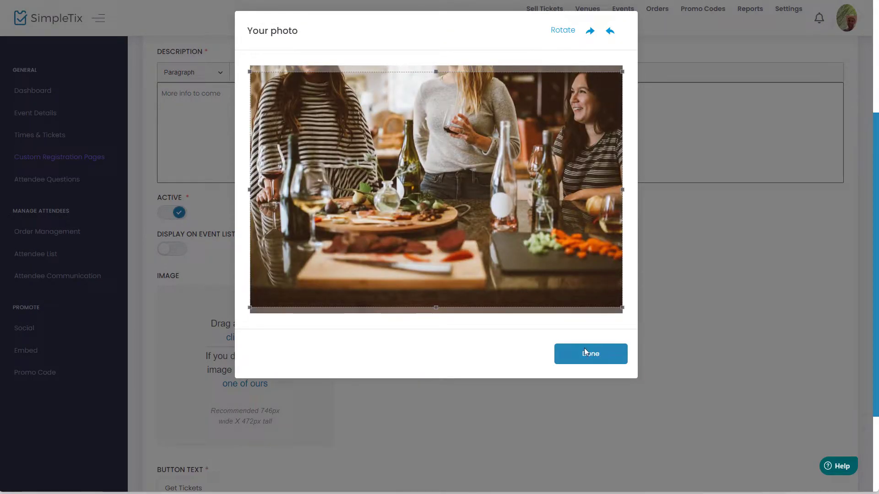
left_click(590, 353)
scroll(495, 342, "down", 3)
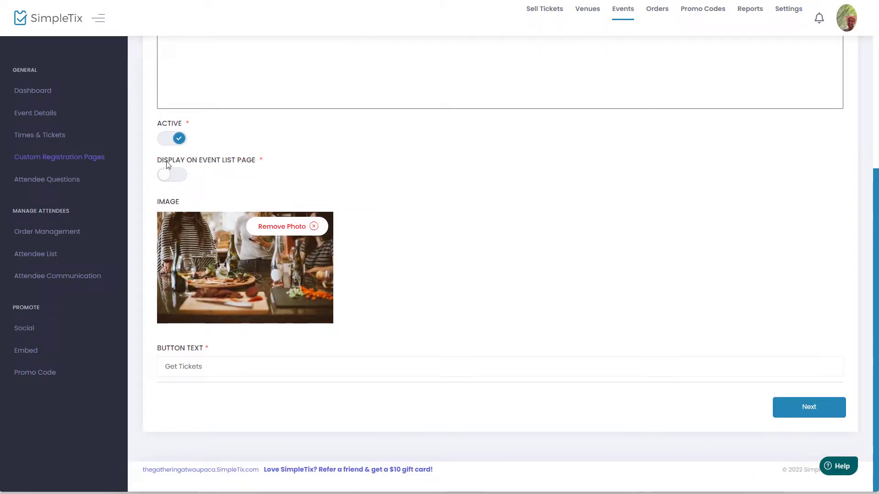
left_click(806, 414)
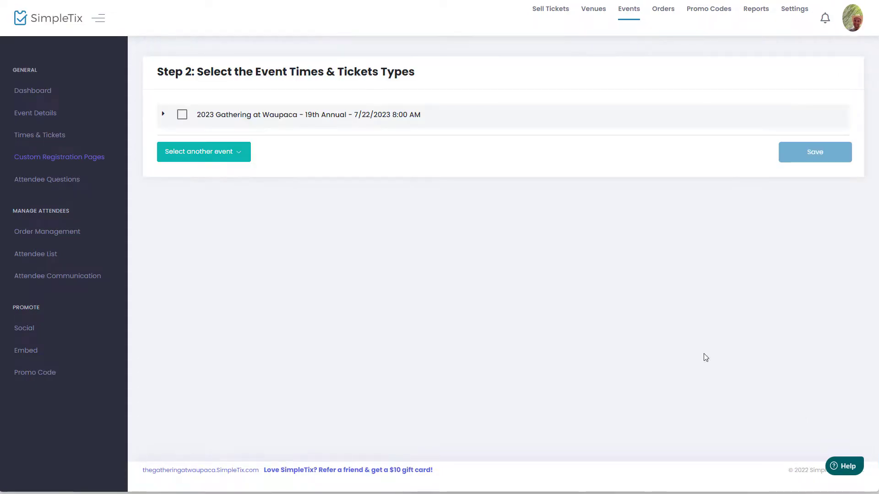
Include both the Super Early Bird and Kids Pass tickets of the 7/22/2023 event time on the festival page
left_click(164, 113)
left_click(207, 156)
left_click(207, 187)
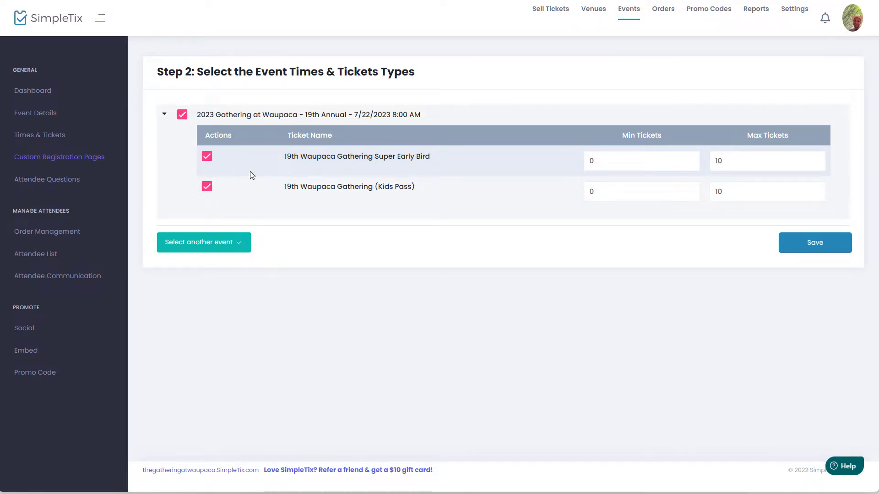
Set the Super Early Bird minimum to 1 ticket and the Kids Pass maximum to 2, and save the festival page
double_click(592, 161)
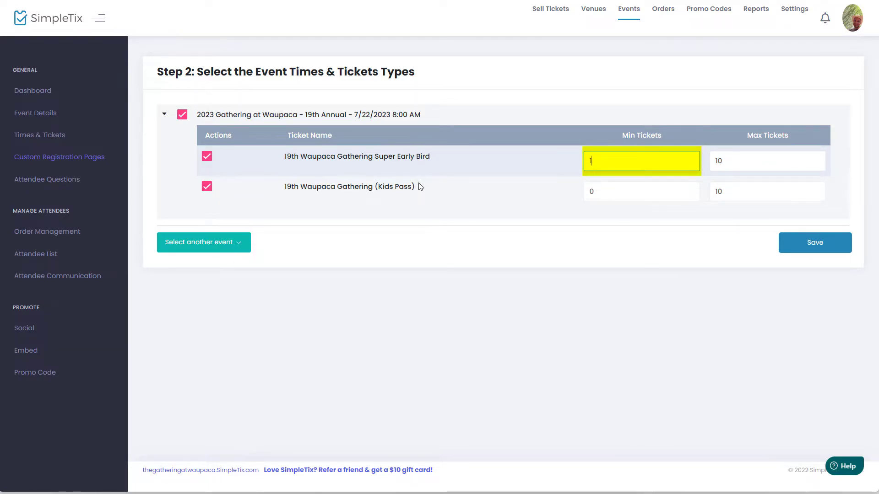
double_click(740, 190)
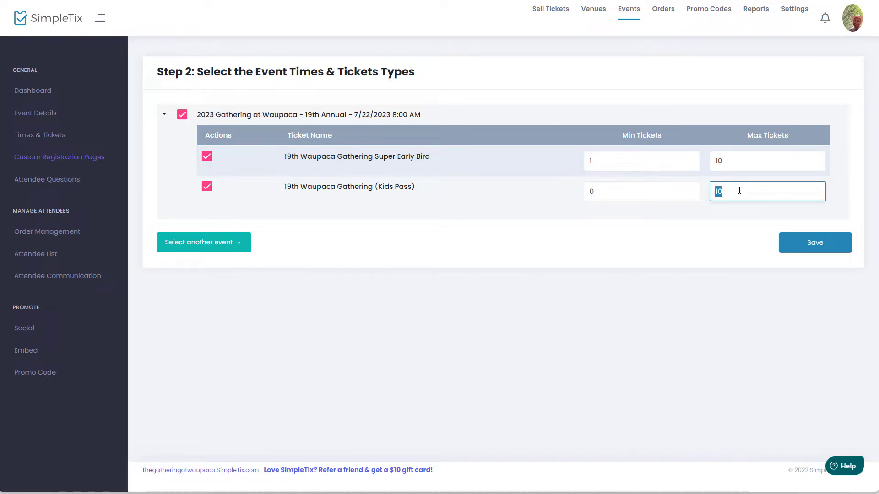
type("2")
left_click(812, 250)
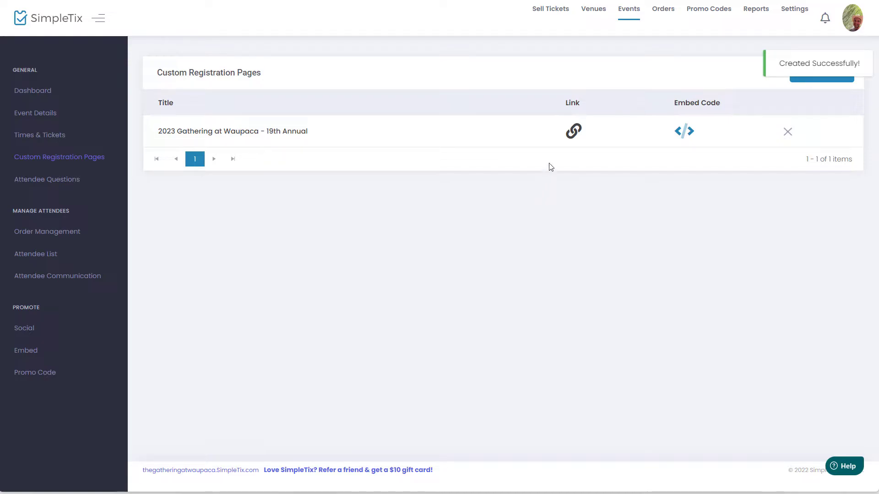
Open the festival page through its link with full event details and bring up its ticket selection
left_click(573, 133)
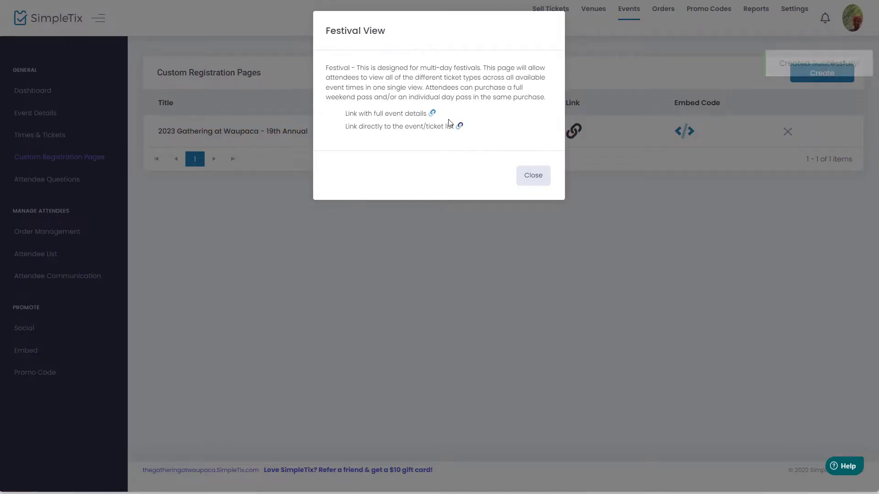
left_click(432, 113)
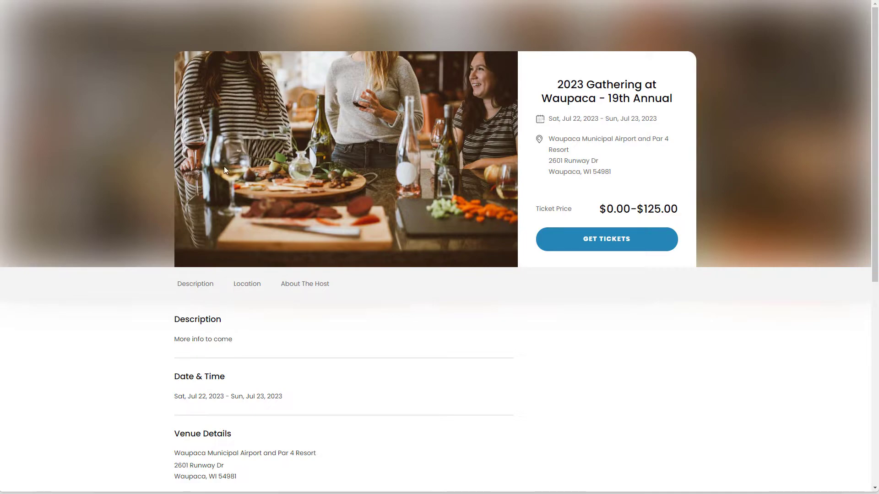
left_click(607, 249)
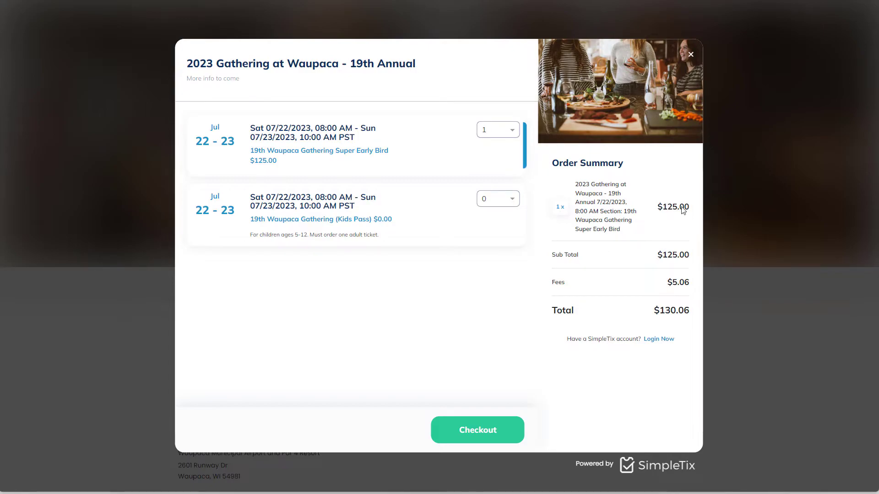
Try a quantity of 2 for the Super Early Bird ticket, then return it to 1
left_click(493, 134)
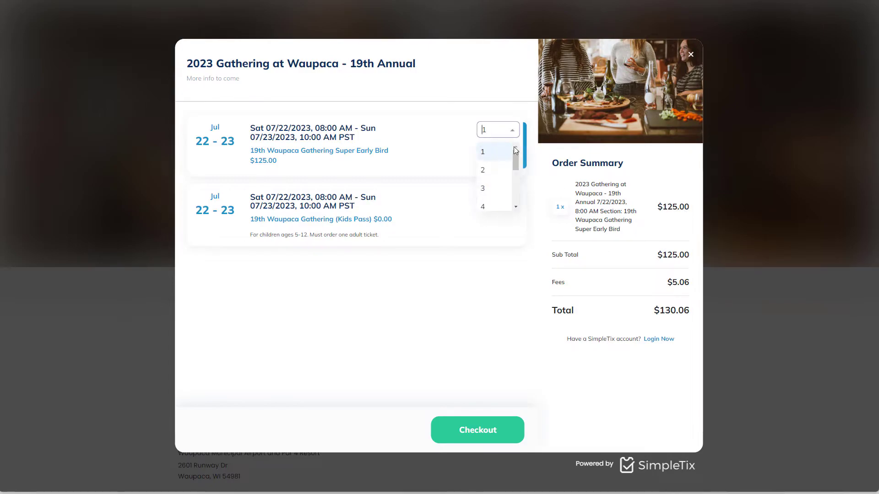
left_click(490, 156)
left_click(494, 134)
left_click(487, 171)
left_click(499, 132)
left_click(488, 155)
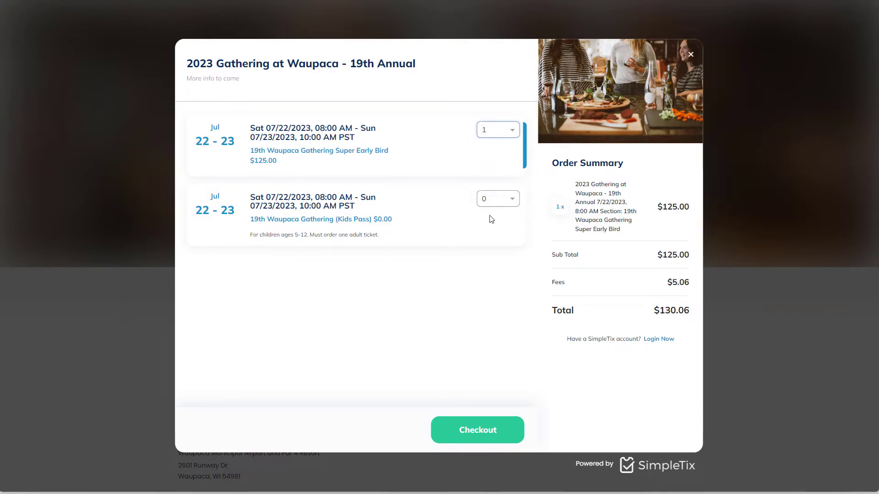
Try a Kids Pass quantity of 2, settle on 1 and proceed to checkout
left_click(497, 204)
left_click(492, 240)
left_click(502, 206)
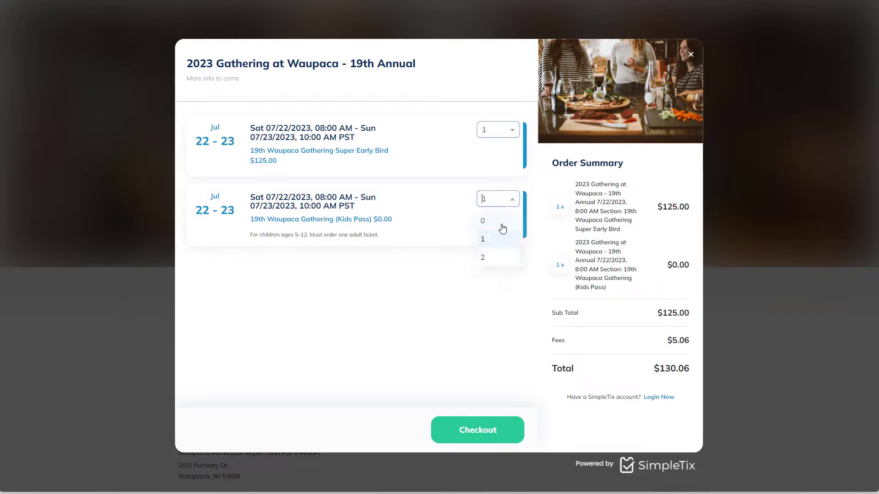
left_click(499, 257)
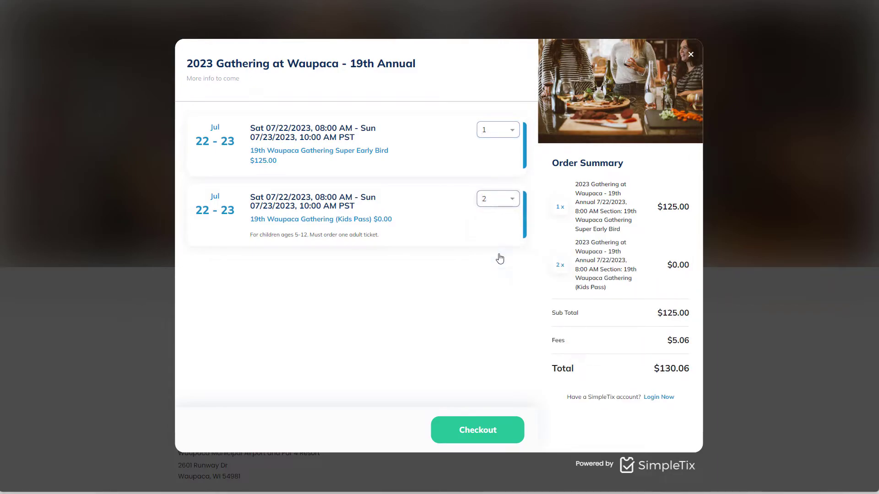
left_click(500, 199)
left_click(486, 238)
left_click(497, 432)
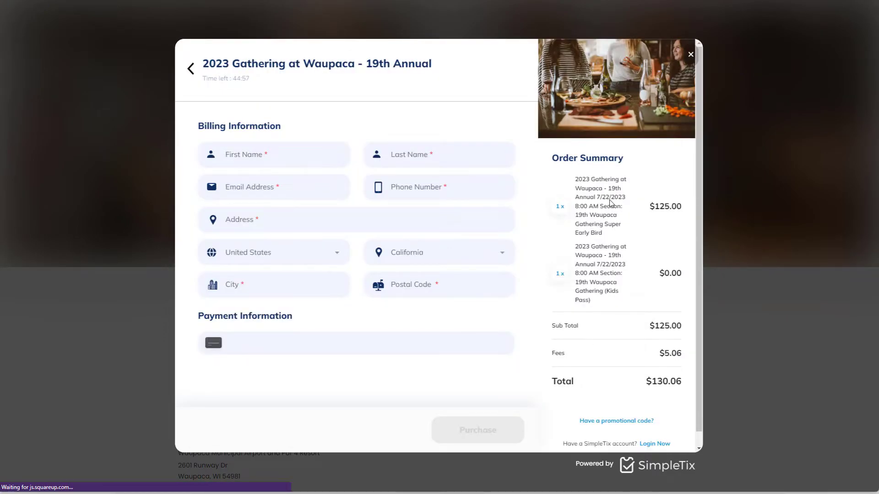
Review the Super Early Bird and Kids Pass lines and their prices in the order summary
left_click_drag(656, 209, 679, 209)
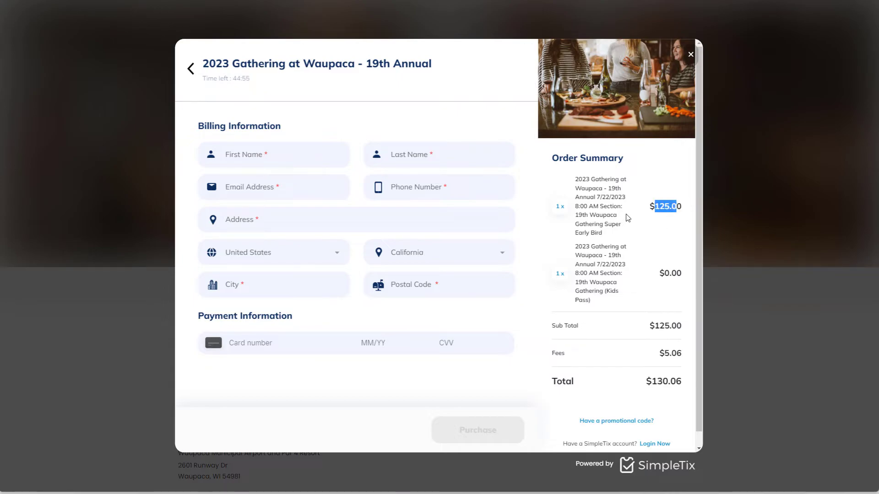
left_click(584, 203)
left_click_drag(588, 200, 605, 241)
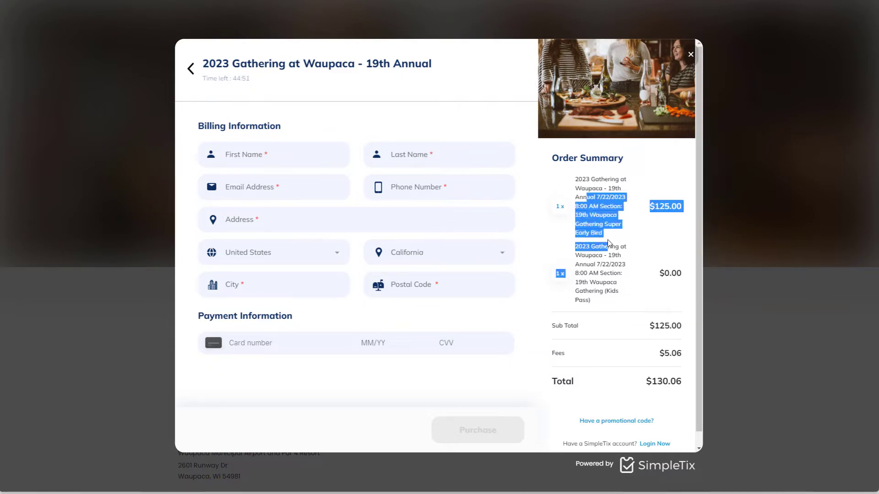
left_click_drag(665, 273, 678, 272)
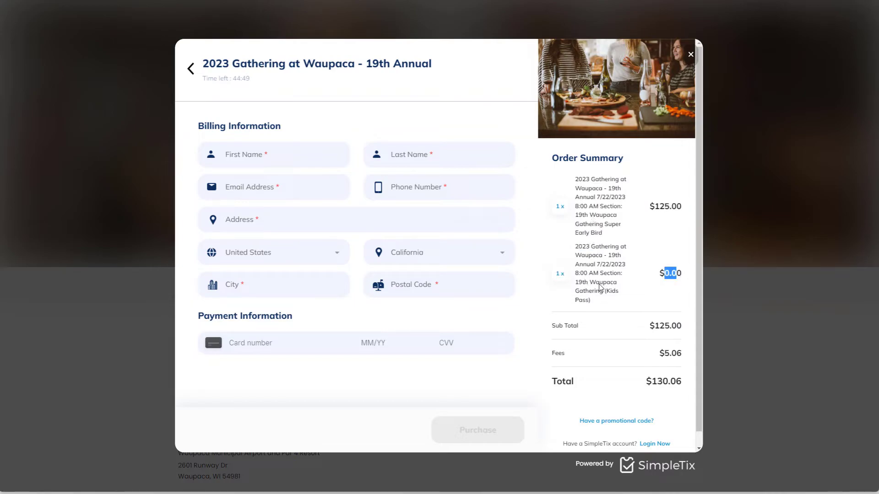
Leave the checkout, reopen the festival page's ticket selection and check the lowest quantity offered for the Super Early Bird ticket
left_click_drag(579, 179, 598, 228)
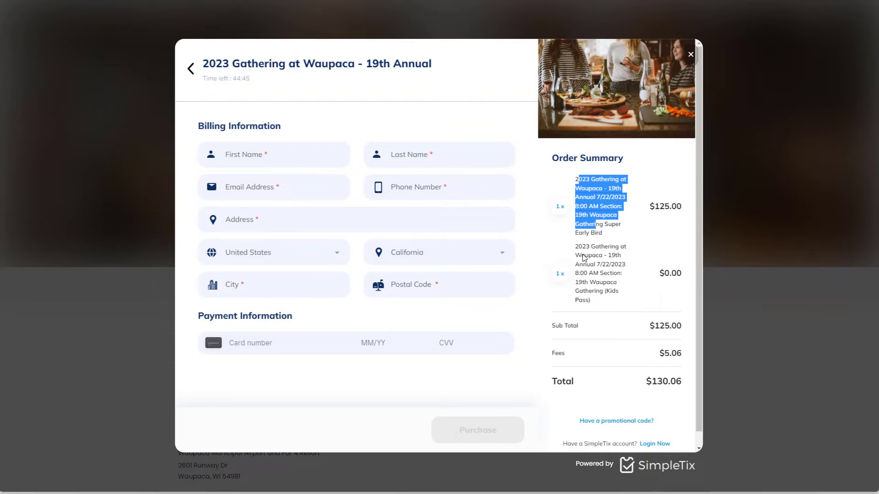
left_click(691, 55)
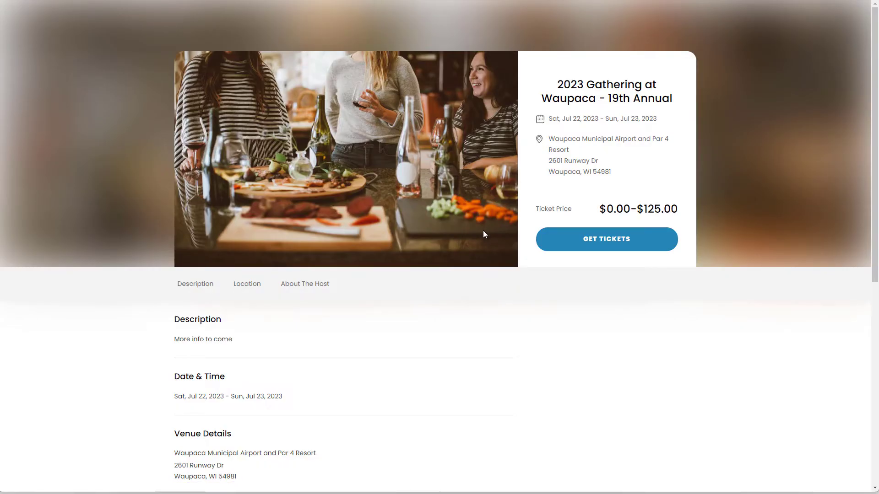
left_click(584, 247)
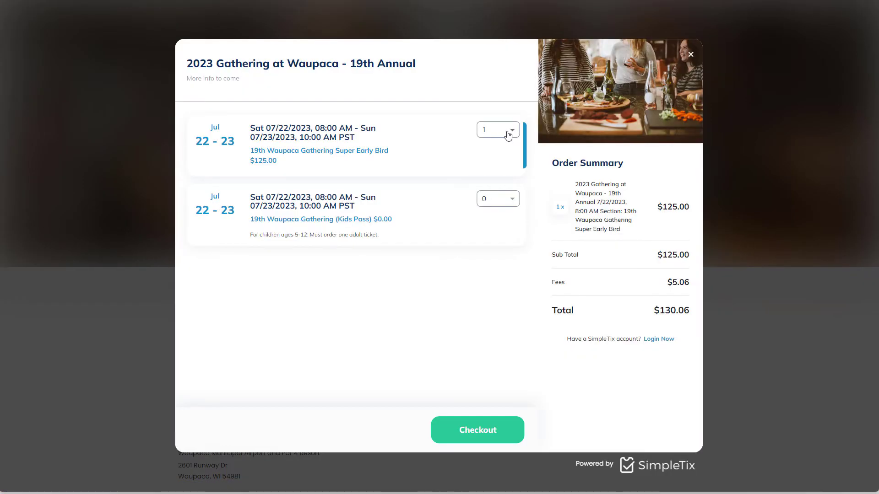
left_click(508, 131)
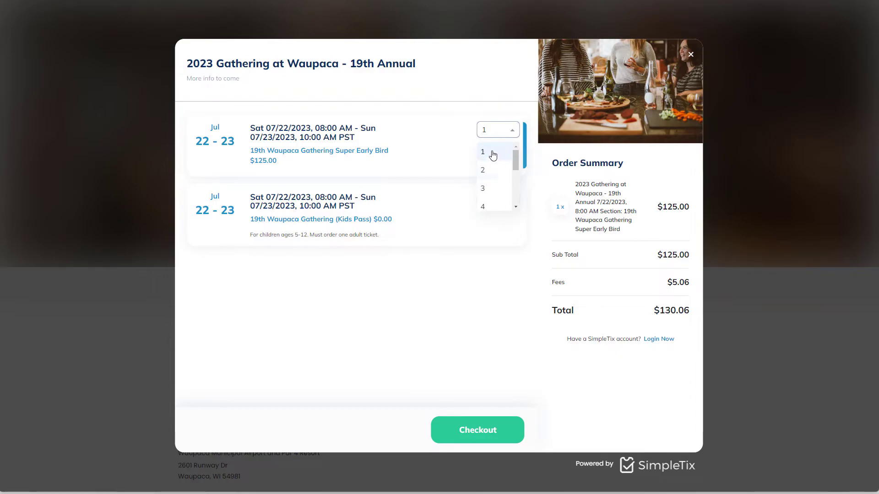
mouse_move(516, 163)
left_mouse_down()
mouse_move(514, 194)
mouse_move(513, 159)
left_mouse_up()
left_click(486, 156)
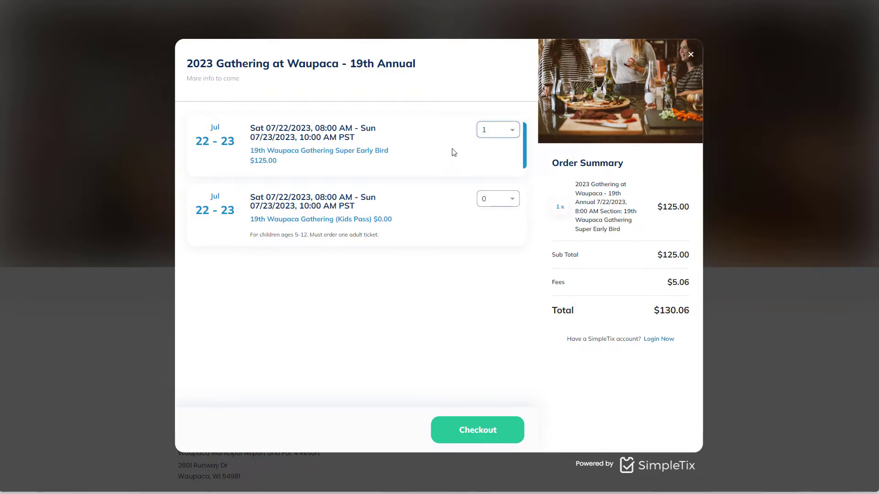
left_click(691, 54)
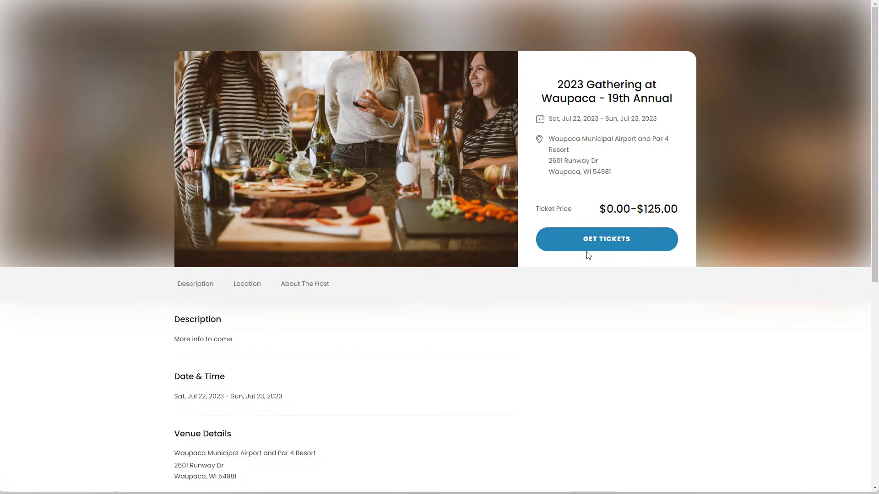
Return to the event's admin pages, dismiss the Festival View links and open the event's times and tickets
key("ctrl+Tab")
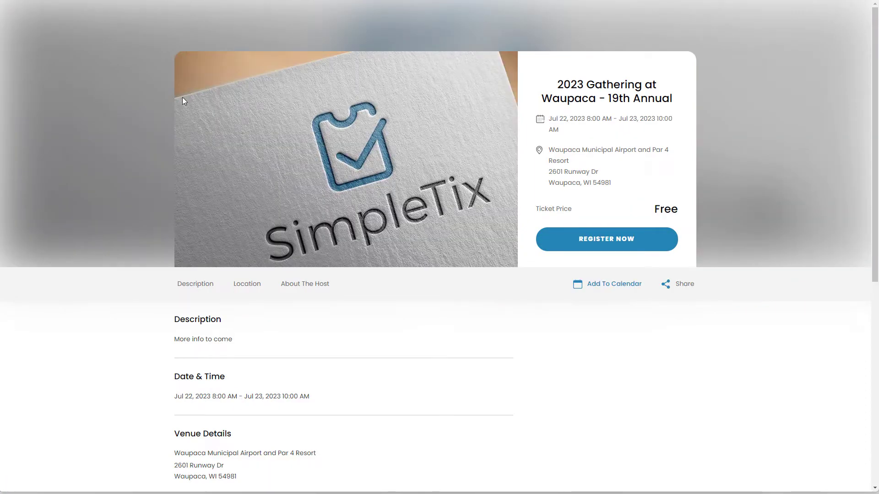
key("ctrl+shift+Tab")
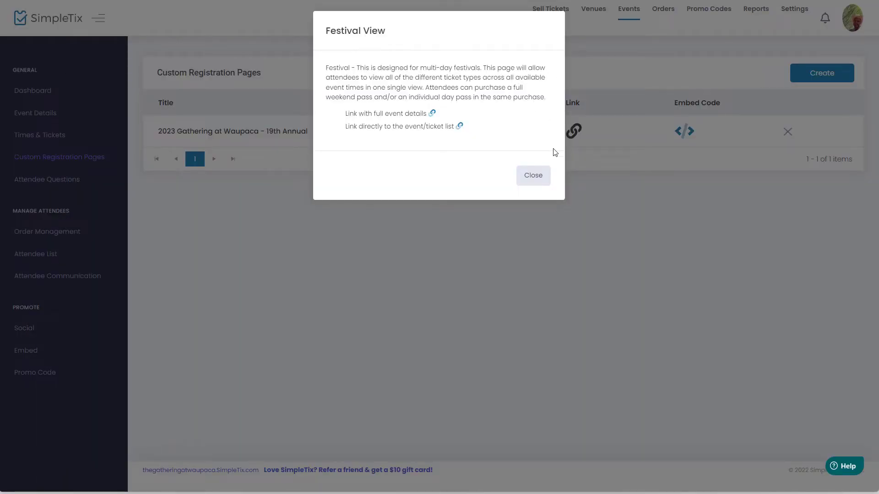
left_click(538, 176)
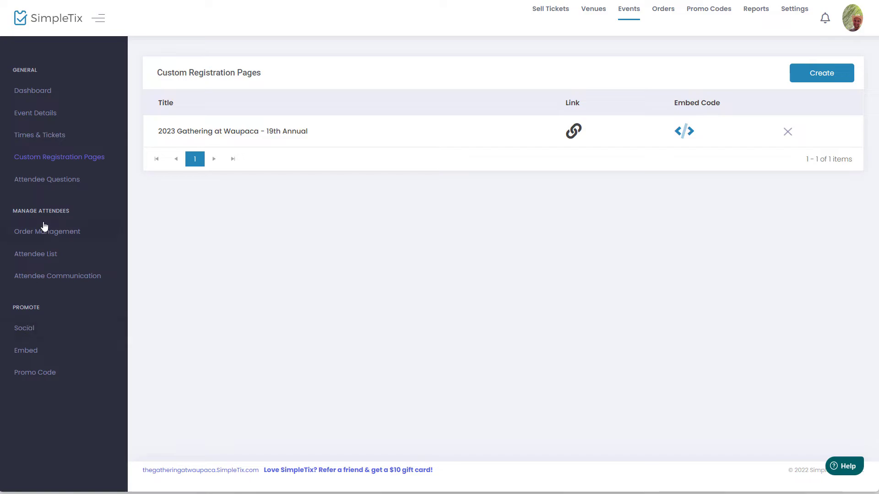
left_click(52, 139)
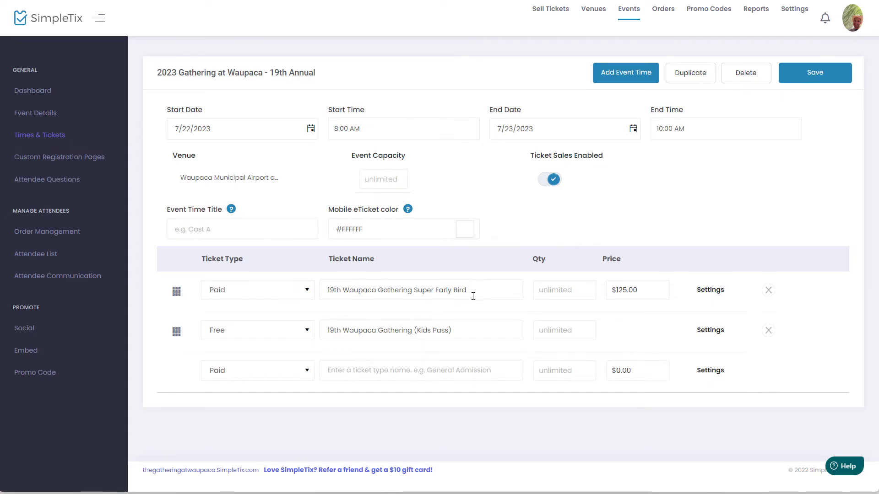
Add a paid ticket type named 19th Waupaca Gathering priced at $190 and save the event time
left_click_drag(471, 297, 157, 282)
left_click(374, 369)
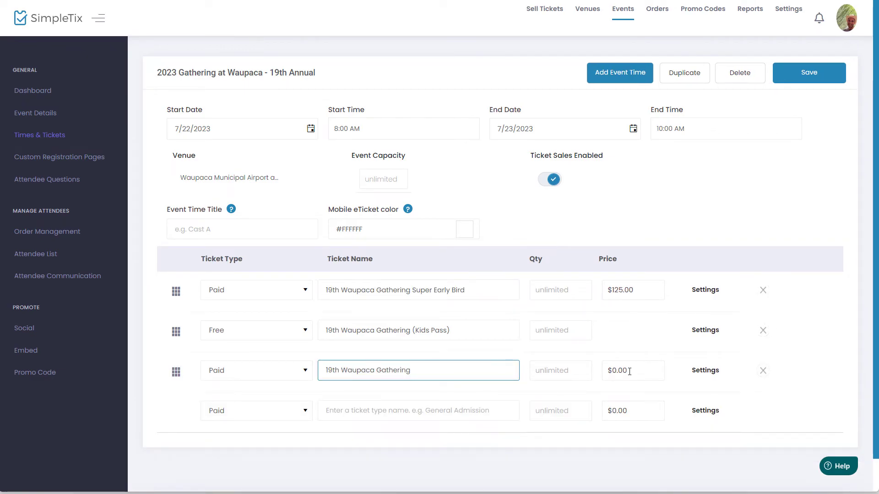
left_click(612, 375)
type("190")
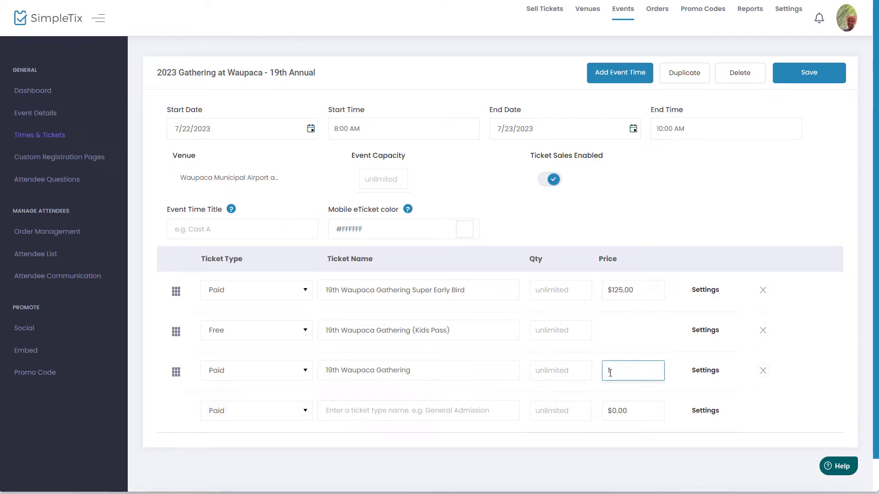
left_click(801, 81)
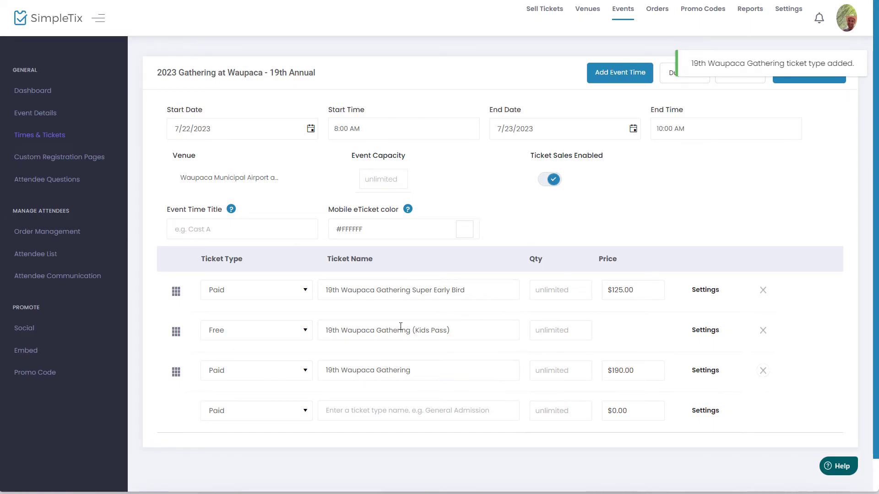
Open the 2023 Gathering at Waupaca custom registration page for editing and expand the ticket types in its second step
left_click(45, 157)
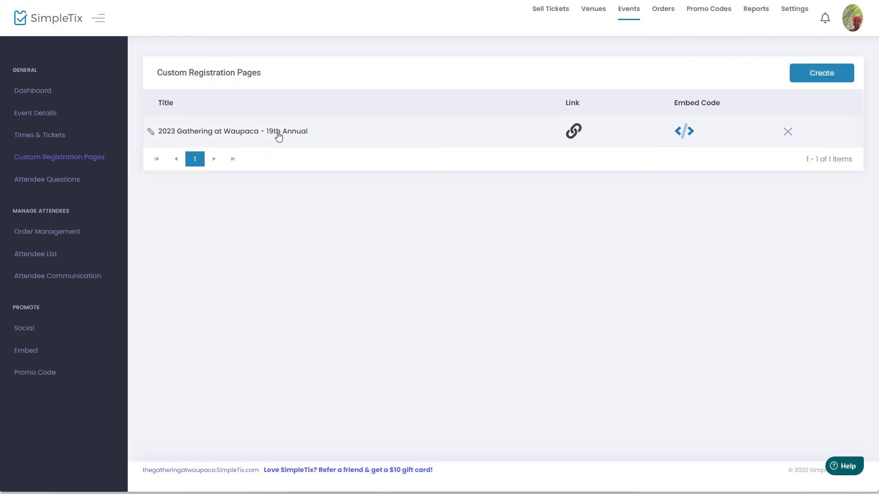
left_click(277, 133)
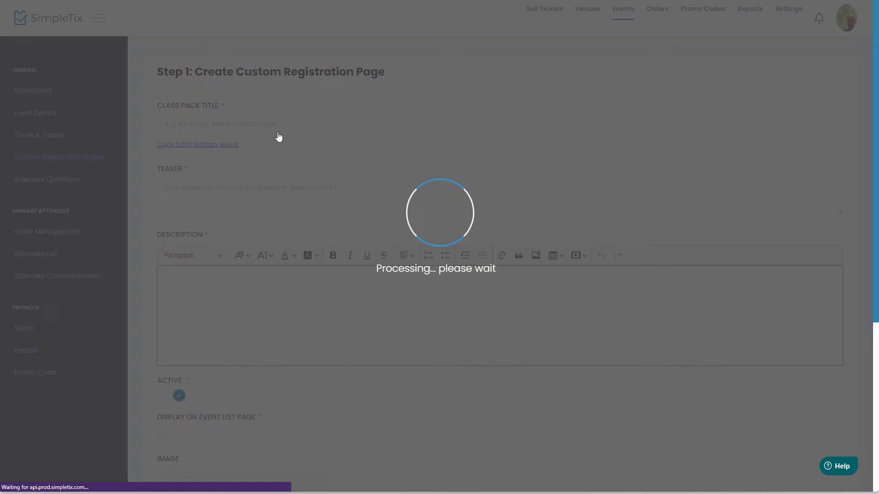
scroll(536, 290, "down", 6)
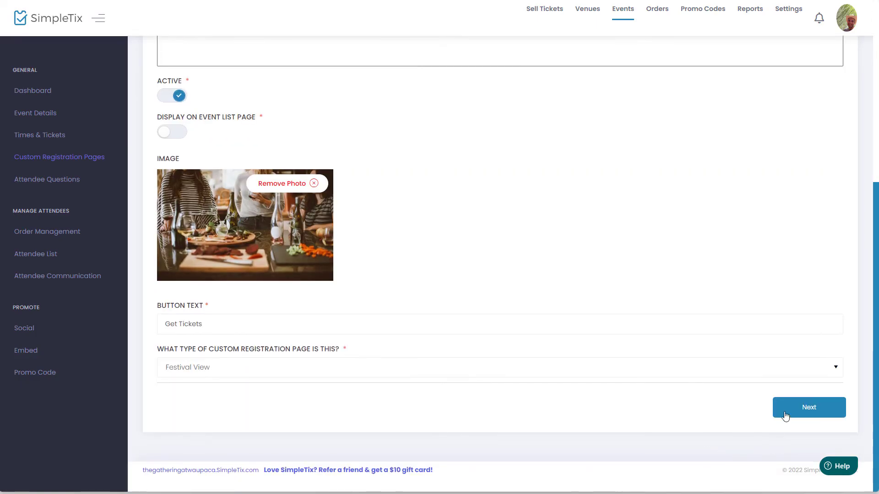
left_click(787, 414)
left_click(163, 114)
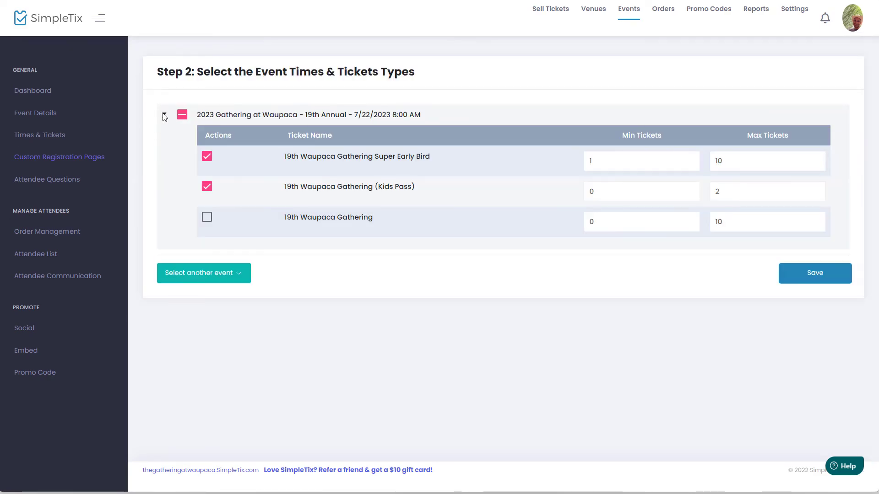
Replace Super Early Bird with the 19th Waupaca Gathering ticket on the festival page, require a minimum of 1, and save
left_click(206, 160)
left_click(206, 218)
left_click(633, 219)
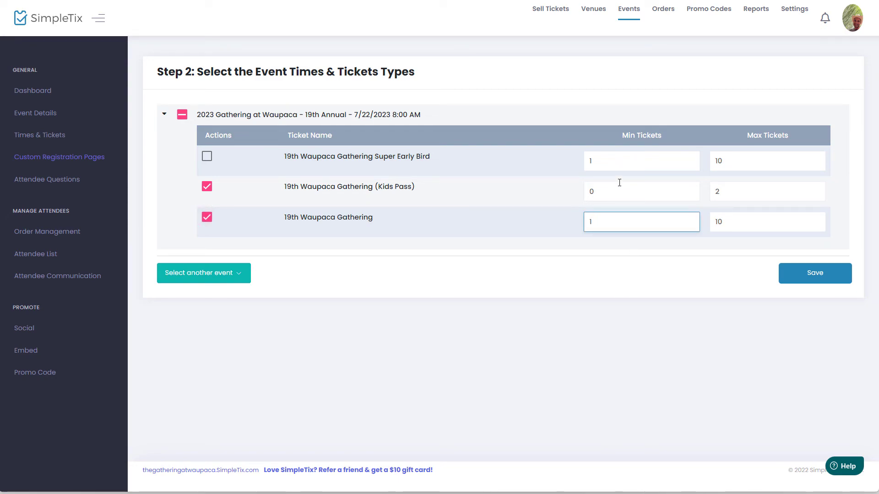
left_click(813, 278)
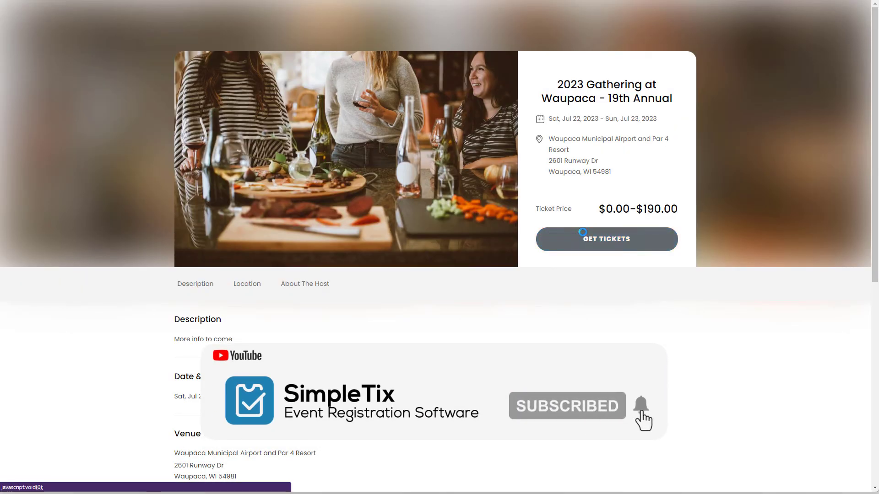
Bring up the updated page's ticket selection, choose 1 Kids Pass and check the quantity choices for the 19th Waupaca Gathering ticket
left_click(580, 234)
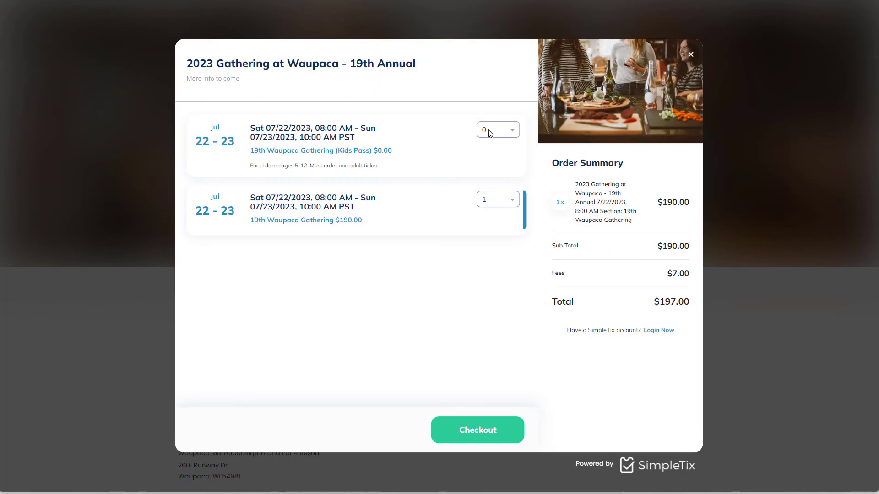
left_click_drag(340, 222, 360, 224)
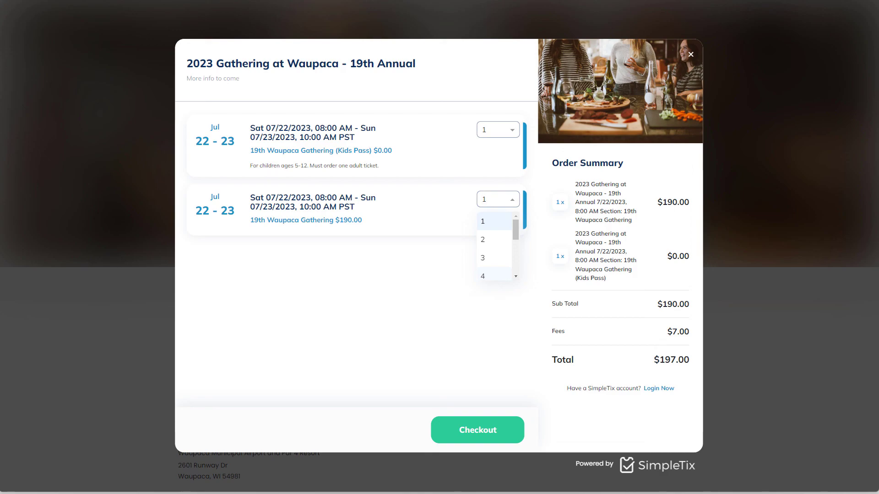
key("5")
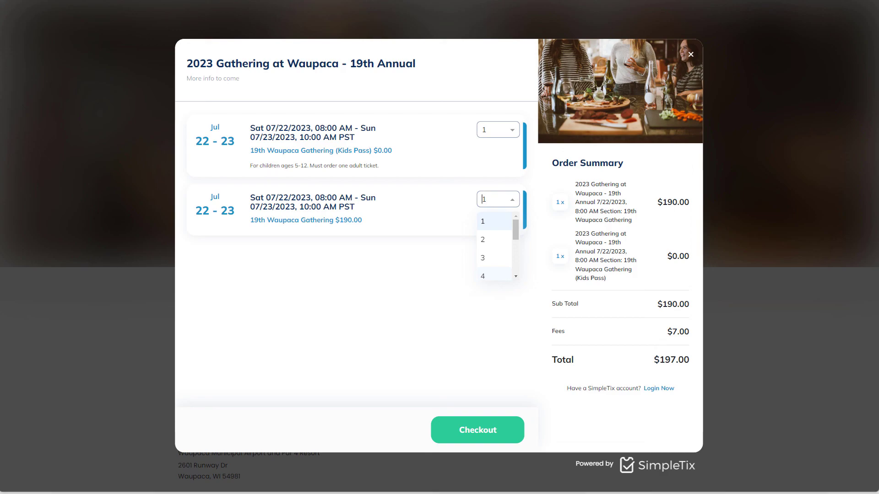